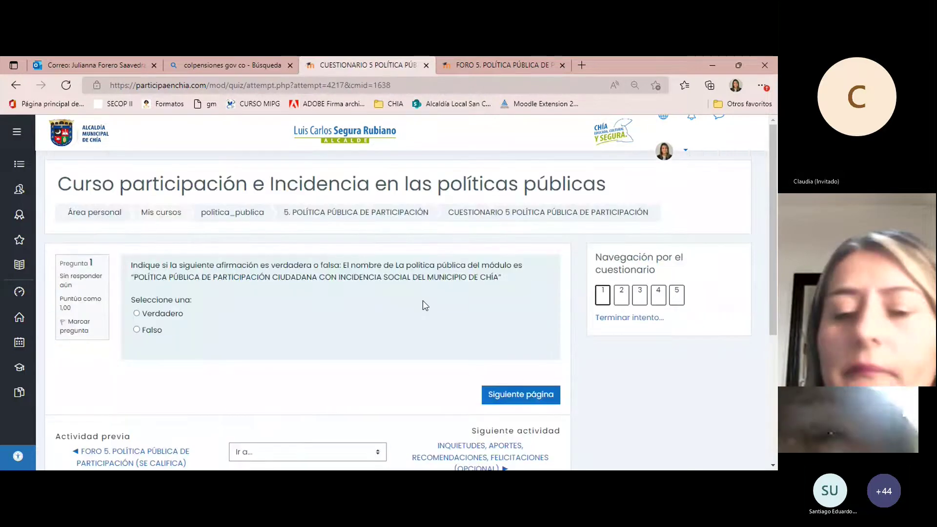
# Increase the browser's page zoom to 100%.
pyautogui.click(761, 85)
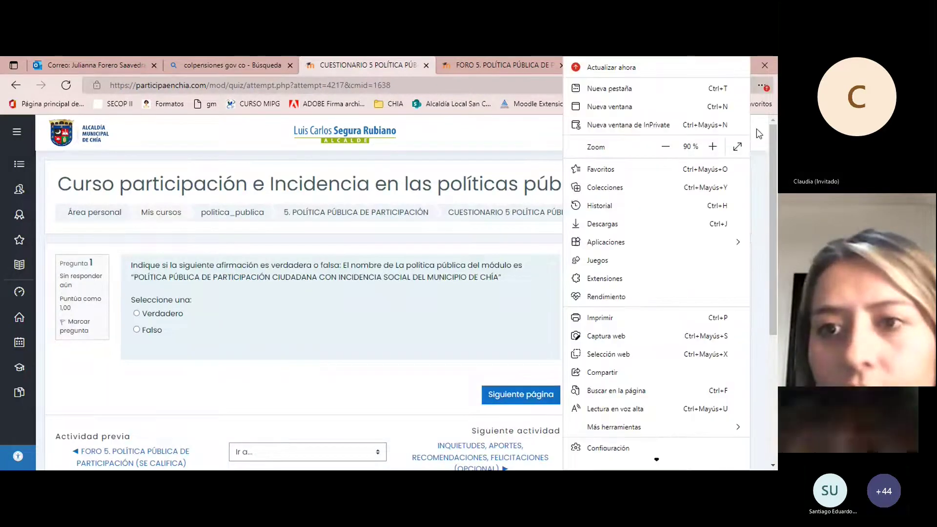
pyautogui.click(718, 148)
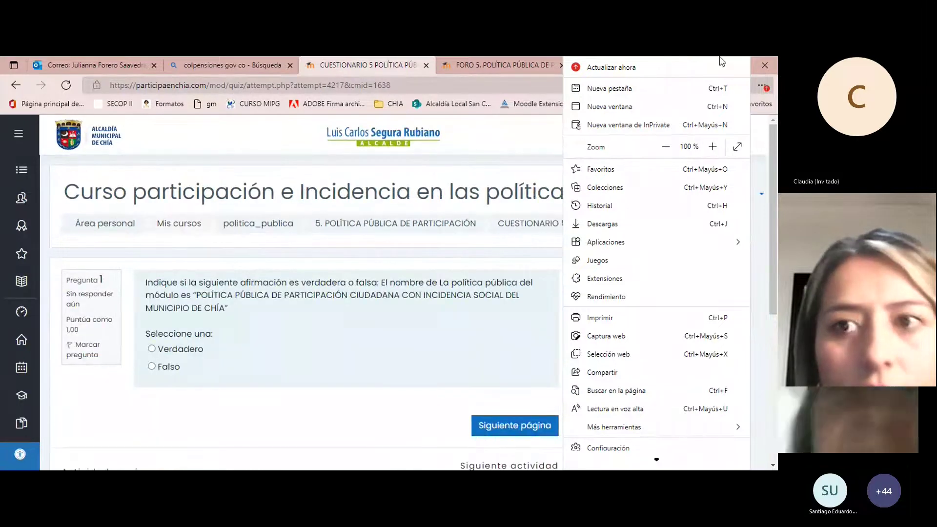
pyautogui.click(524, 351)
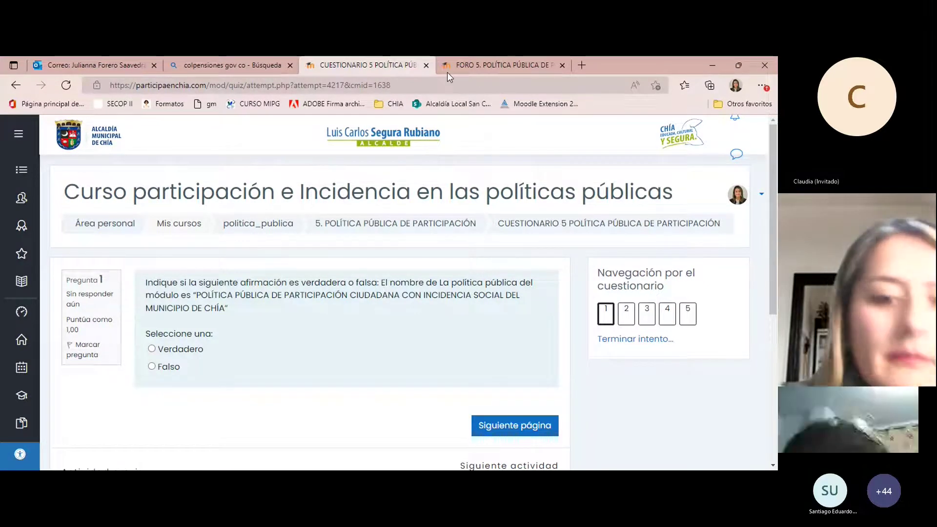
# Answer question 1 about the public policy's name with Verdadero and continue to question 2.
pyautogui.scroll(-2, 341, 293)
pyautogui.scroll(1, 326, 334)
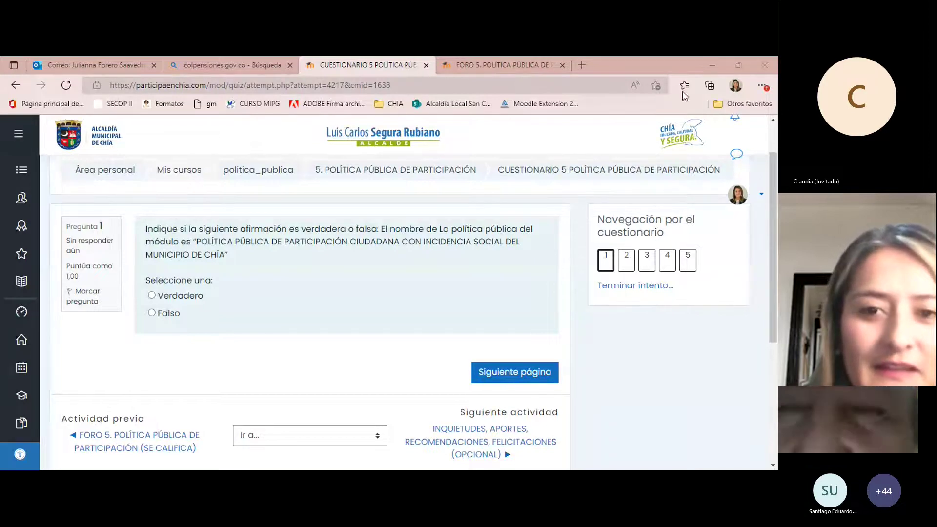
pyautogui.click(151, 295)
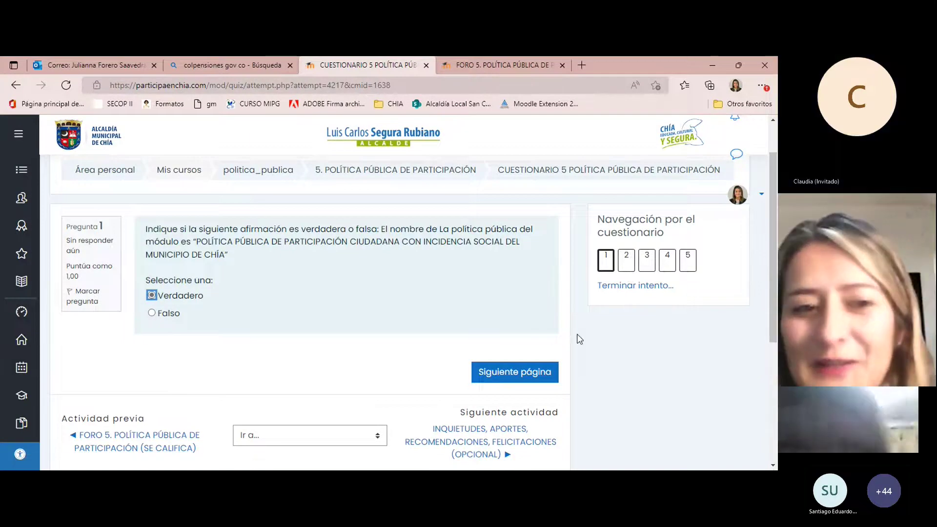
pyautogui.click(503, 375)
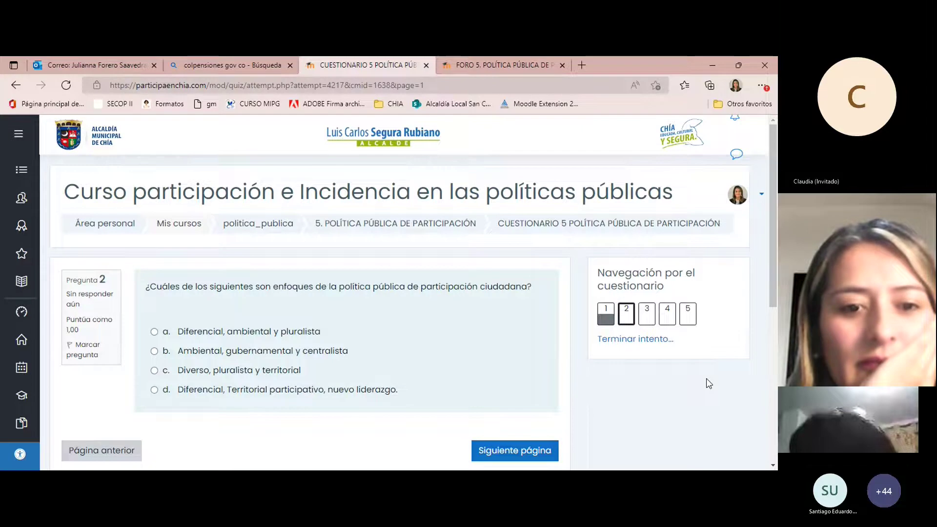
# Increase the browser's page zoom to 110%.
pyautogui.click(761, 89)
pyautogui.click(711, 147)
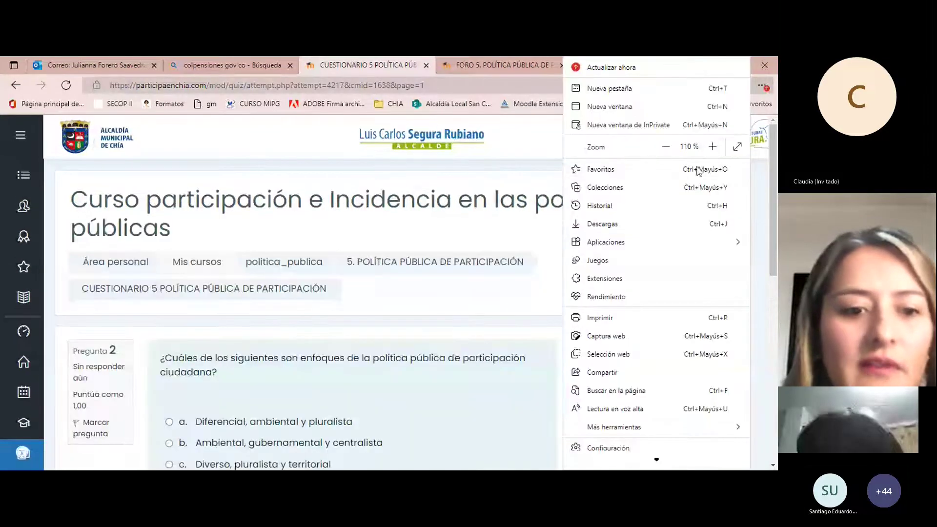
pyautogui.click(453, 327)
# Answer question 2 with option d, "Diferencial, Territorial participativo, nuevo liderazgo", and continue to question 3.
pyautogui.scroll(-2, 453, 326)
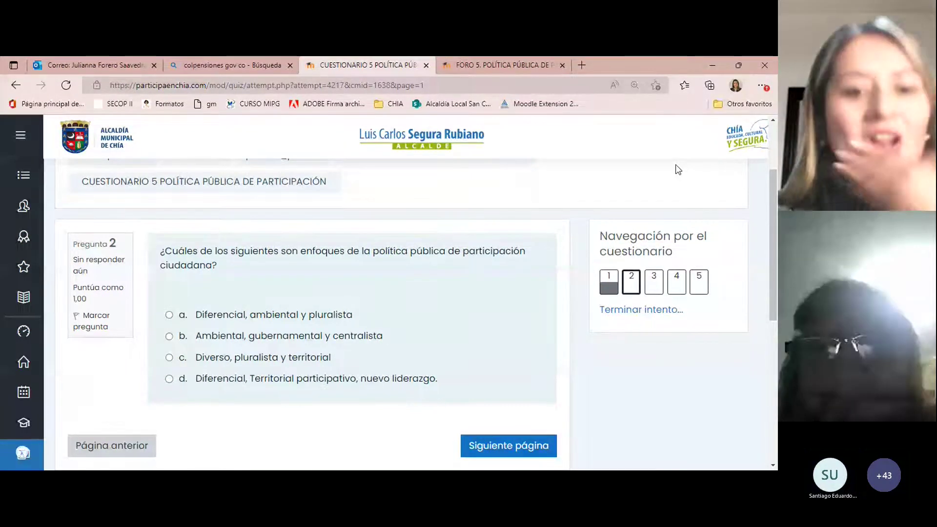
pyautogui.click(169, 379)
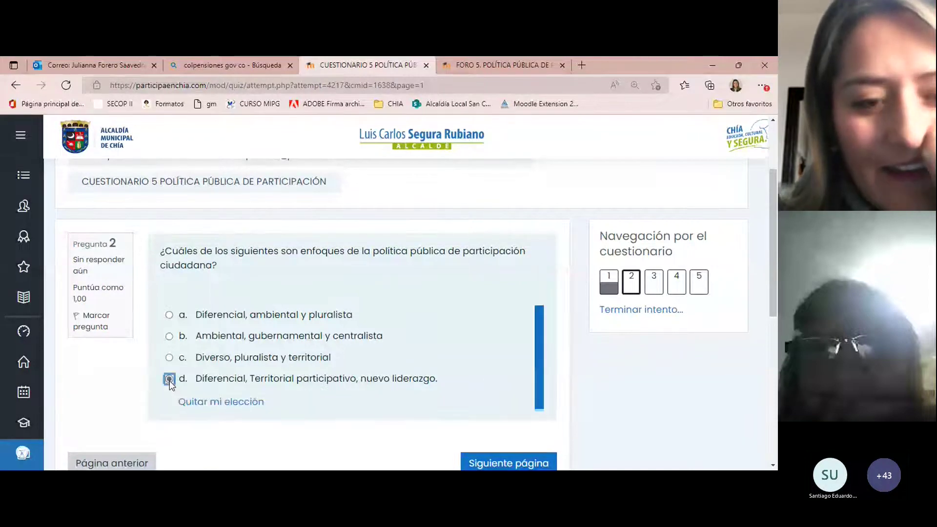
pyautogui.scroll(-2, 673, 322)
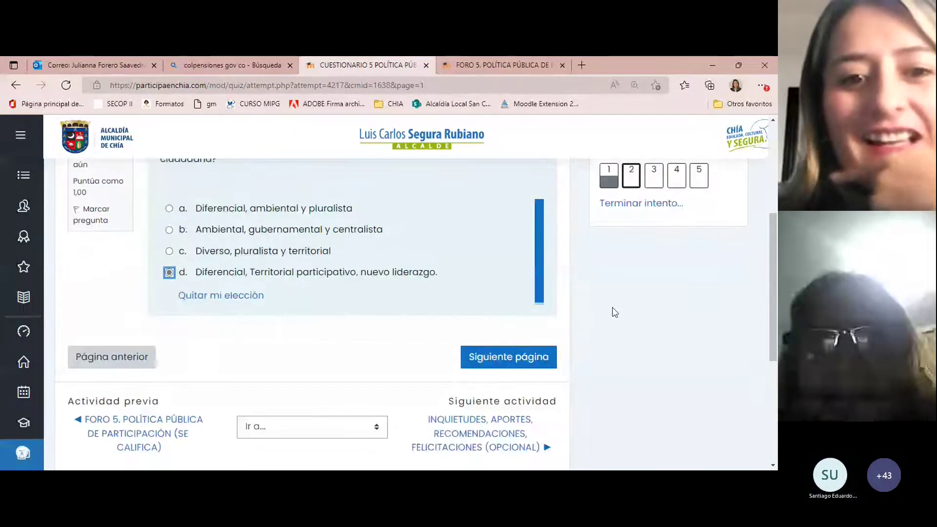
pyautogui.moveTo(361, 271); pyautogui.dragTo(450, 276)
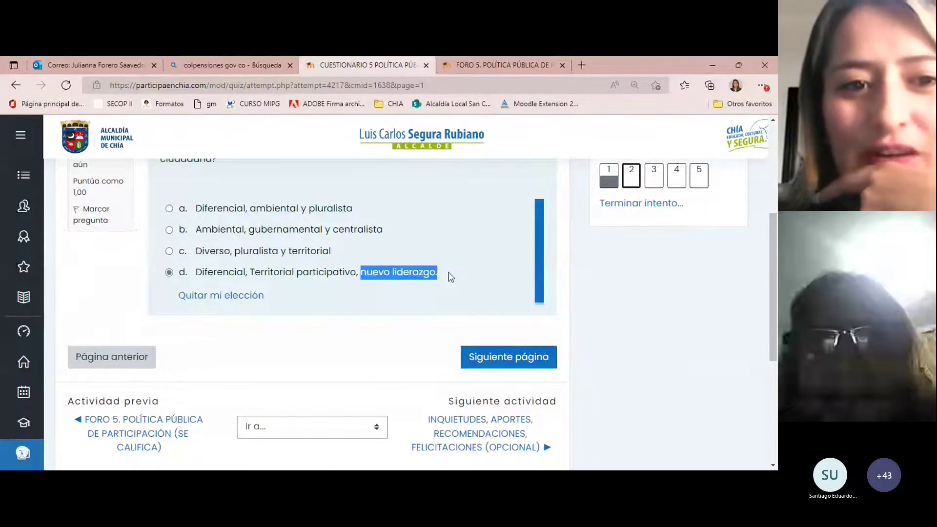
pyautogui.scroll(1, 574, 364)
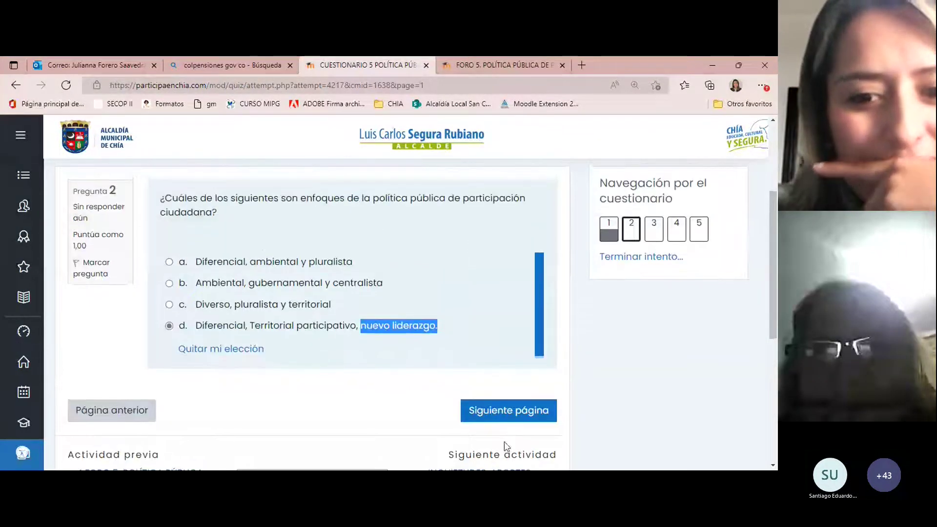
pyautogui.click(514, 412)
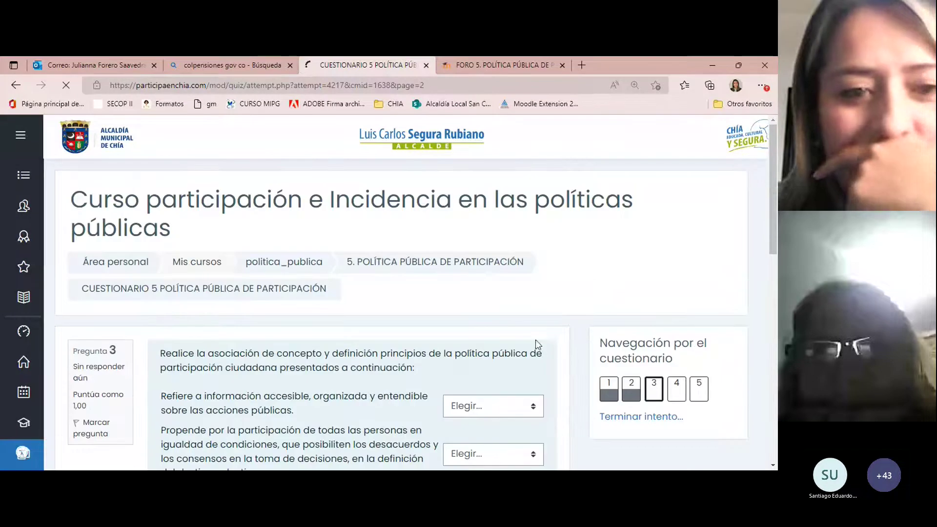
# Look over the matching items of question 3 and reduce the browser's page zoom to 100%.
pyautogui.scroll(-3, 518, 332)
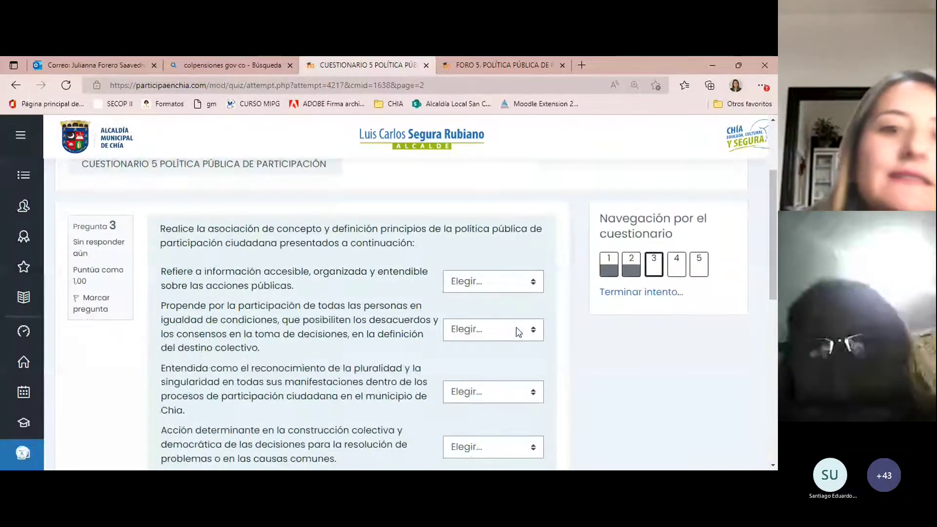
pyautogui.scroll(-2, 518, 332)
pyautogui.scroll(1, 517, 329)
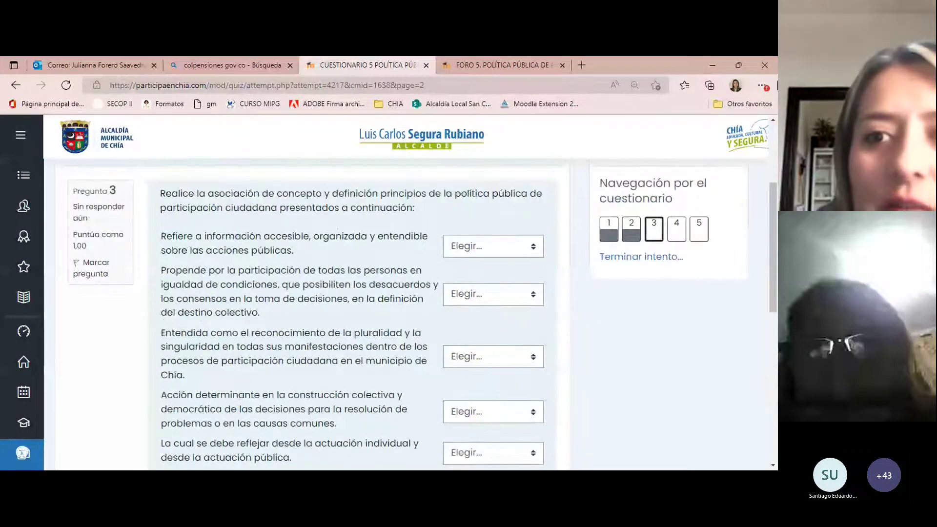
pyautogui.click(762, 85)
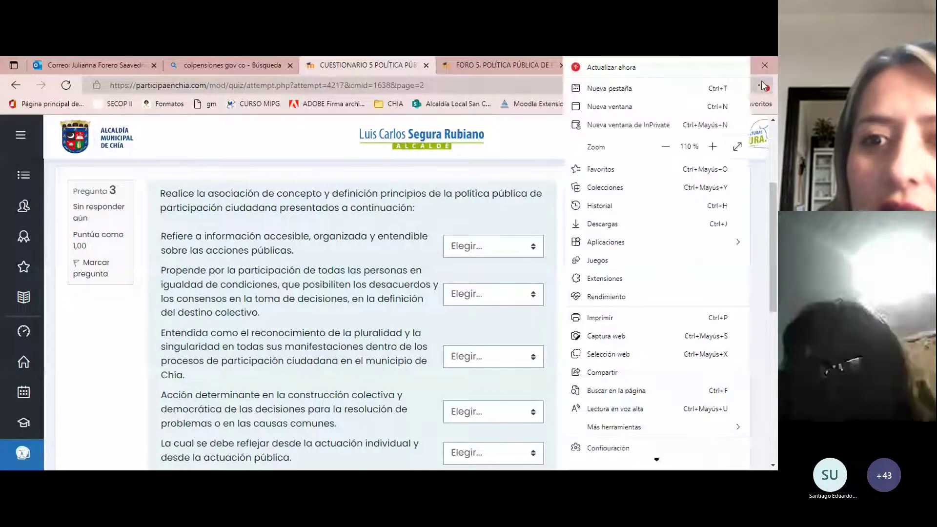
pyautogui.click(665, 147)
pyautogui.click(464, 263)
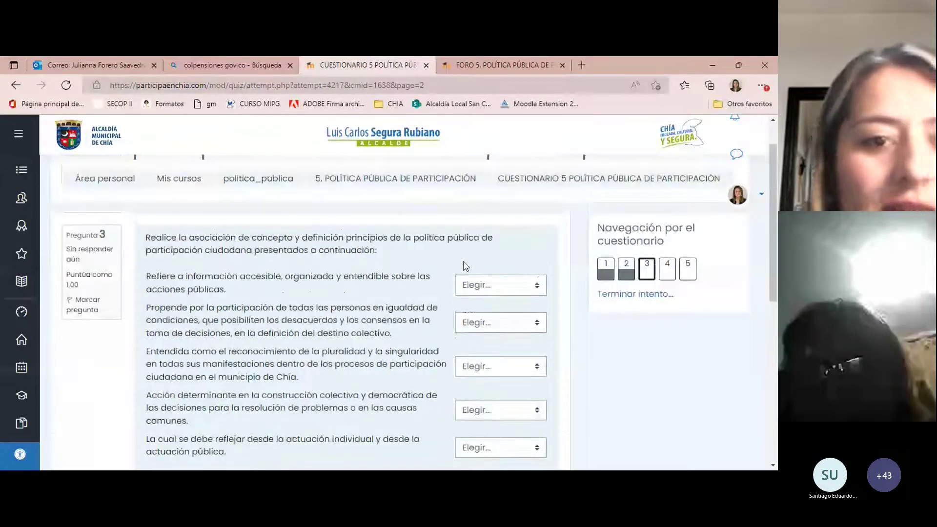
# In question 3, match the definition about accessible, organized and understandable information on public actions with TRANSPARENCIA.
pyautogui.scroll(-1, 468, 254)
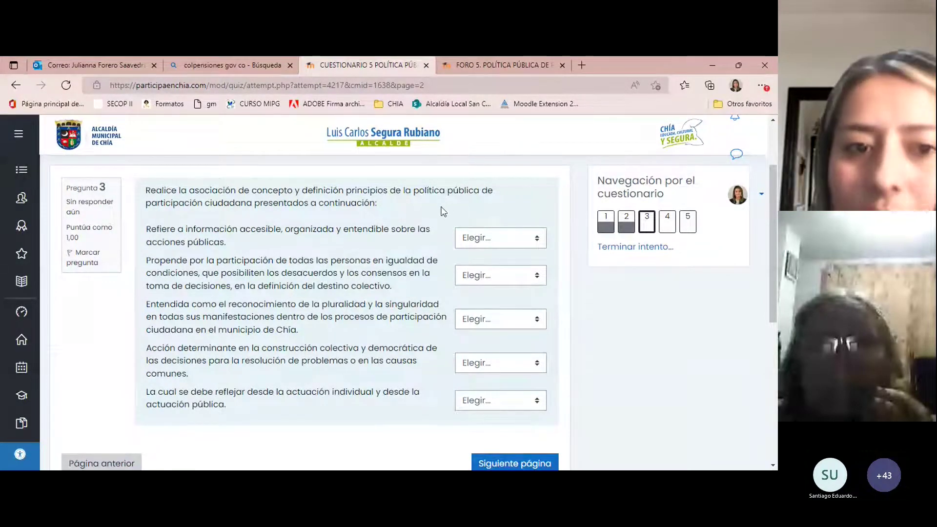
pyautogui.tripleClick(232, 244)
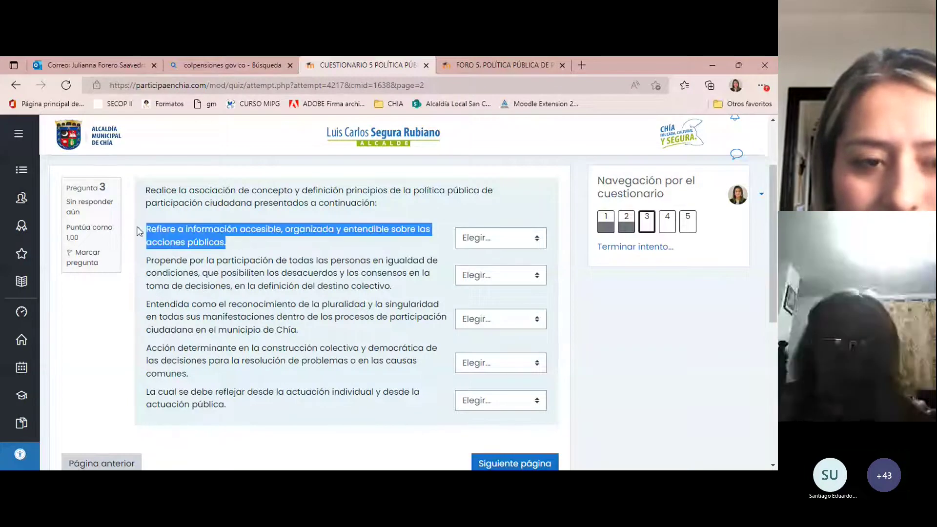
pyautogui.click(542, 243)
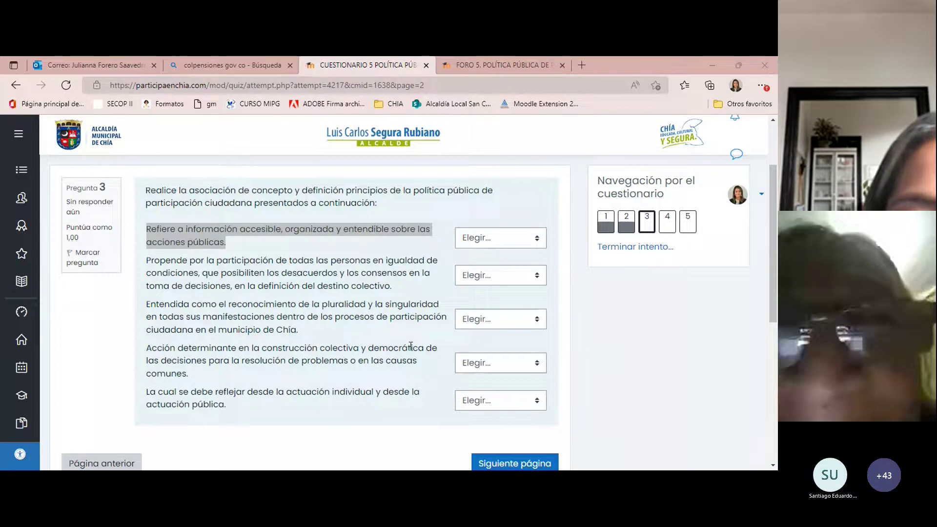
pyautogui.click(297, 246)
pyautogui.moveTo(187, 230); pyautogui.dragTo(529, 237)
pyautogui.click(531, 240)
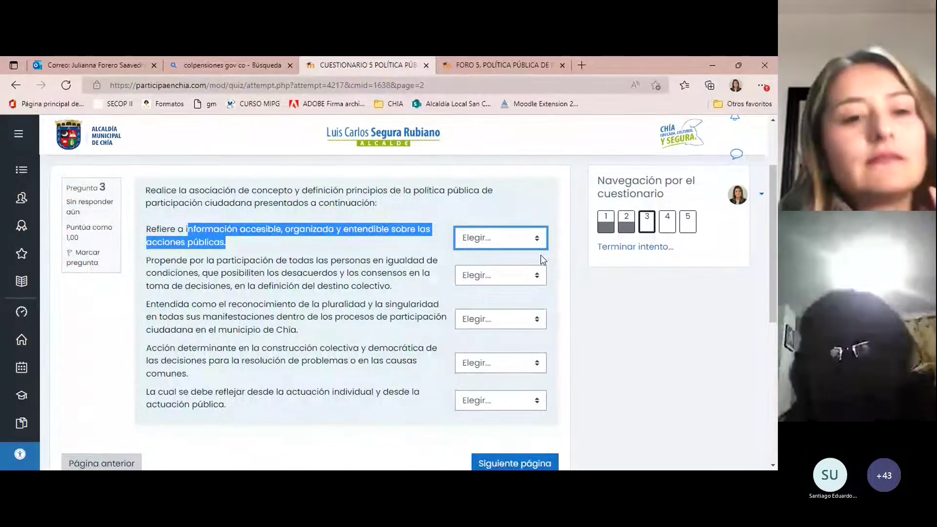
pyautogui.click(501, 330)
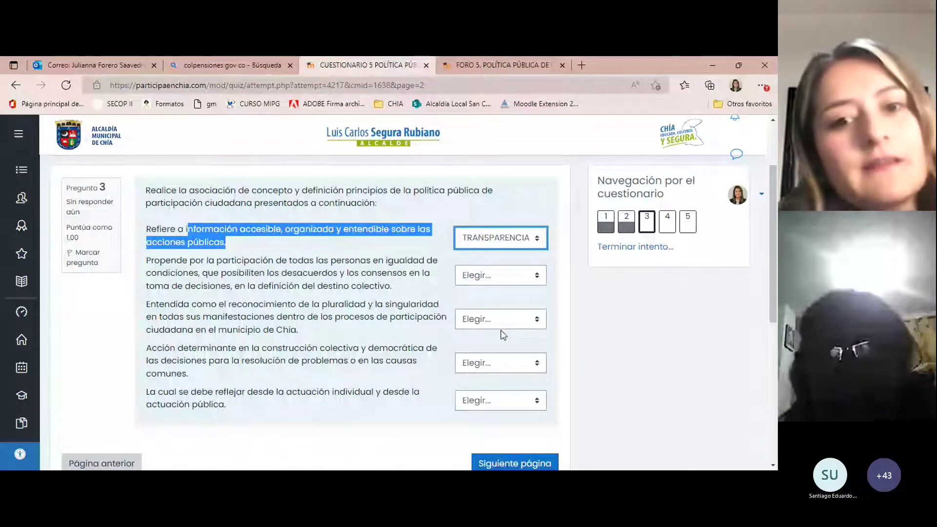
# Match the second definition, about everyone participating under equal conditions, with DIVERSIDAD.
pyautogui.click(147, 264)
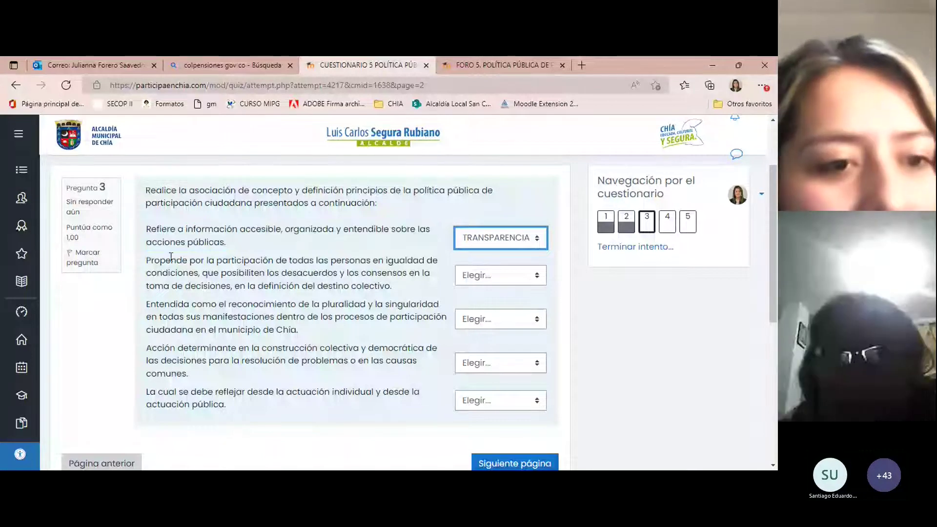
pyautogui.moveTo(147, 261); pyautogui.dragTo(521, 289)
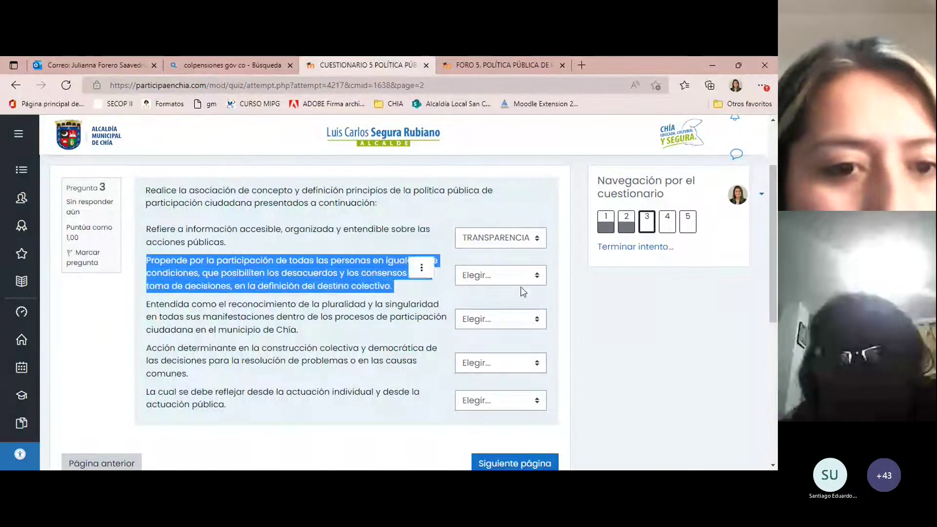
pyautogui.click(538, 280)
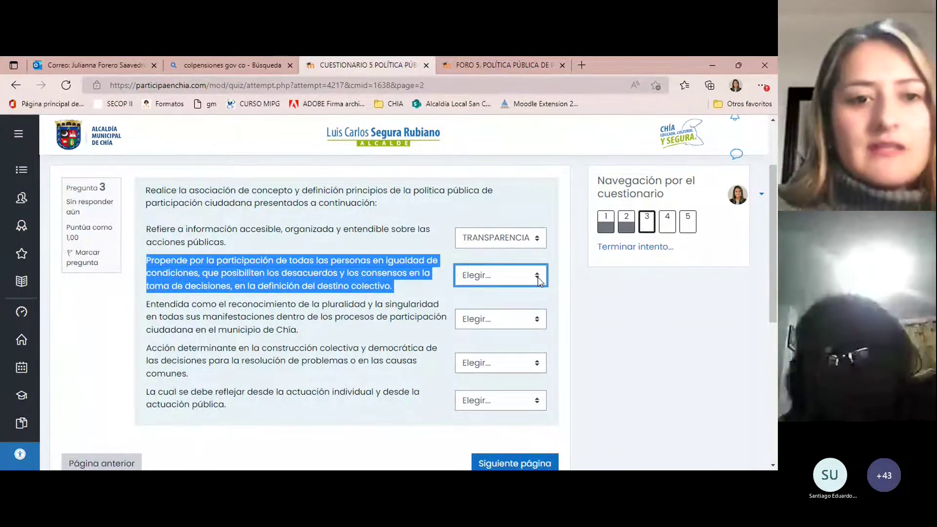
pyautogui.click(538, 278)
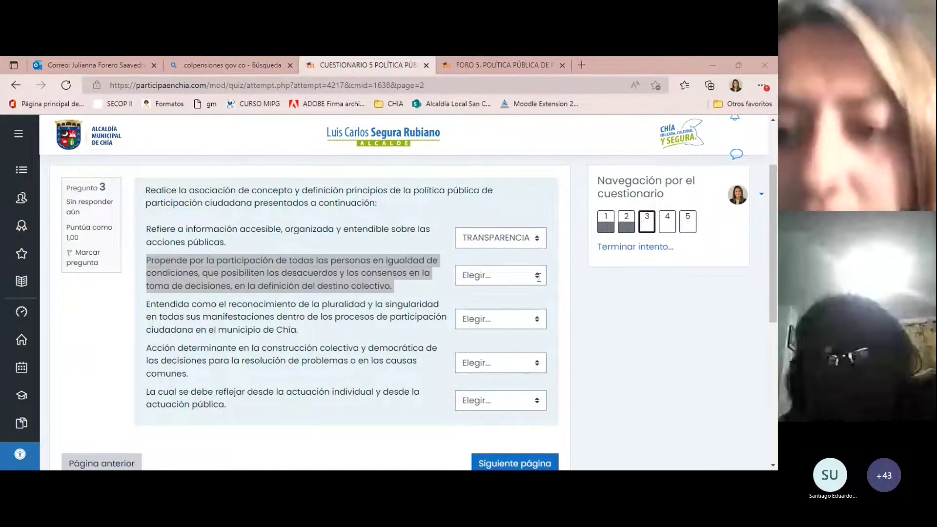
pyautogui.click(538, 278)
pyautogui.click(538, 278)
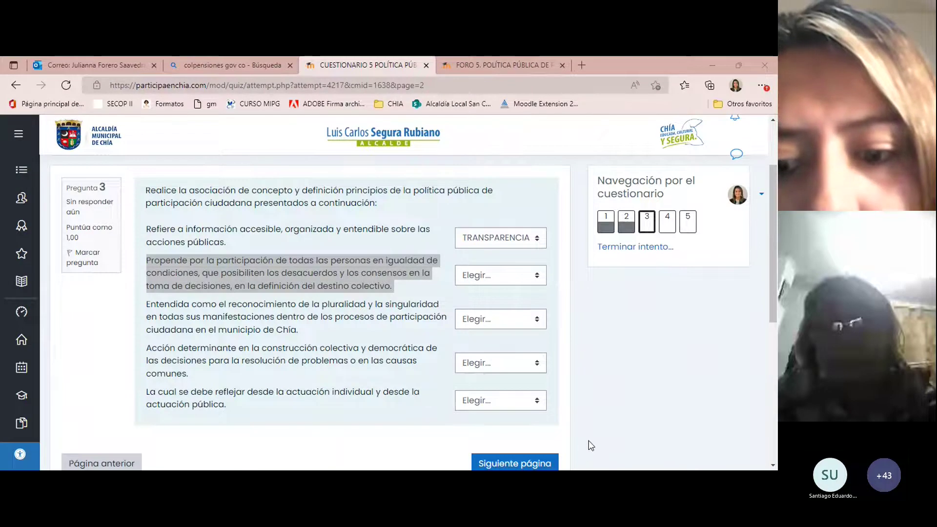
pyautogui.click(335, 388)
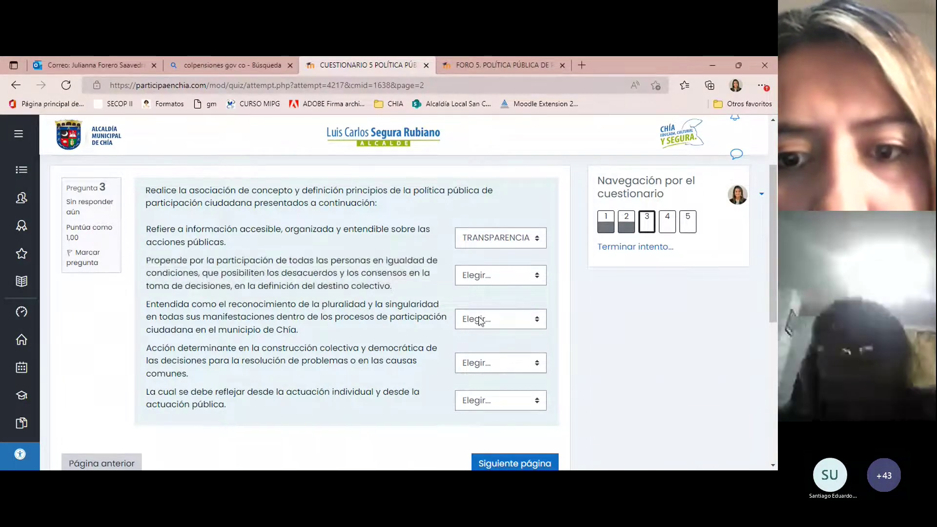
pyautogui.click(515, 276)
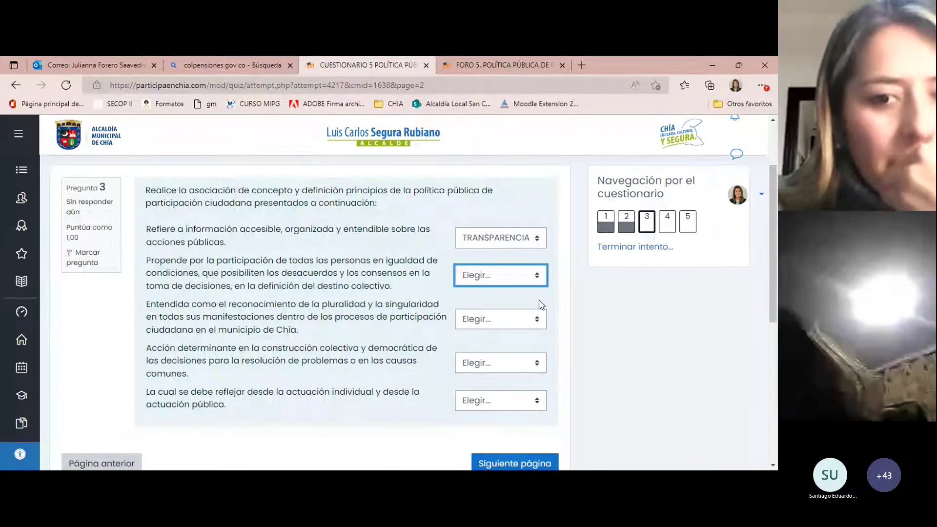
pyautogui.press('d')
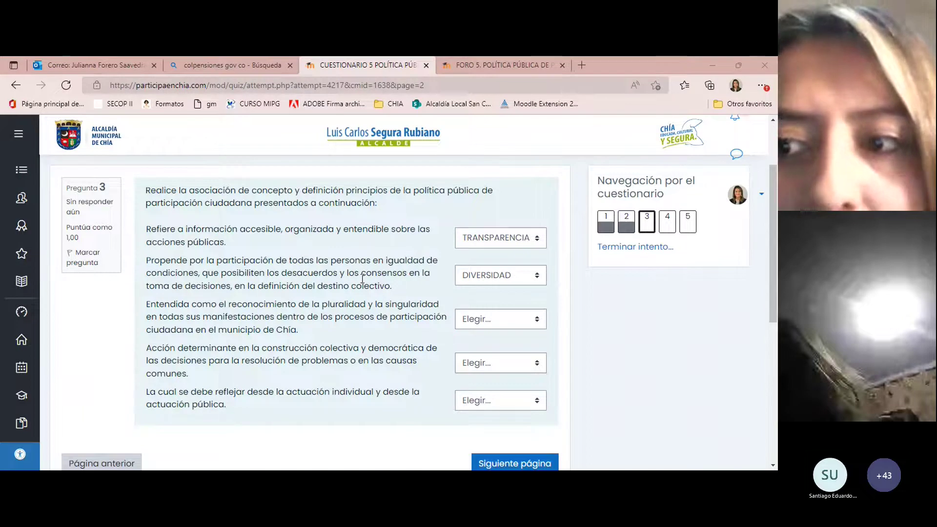
# Change the answer for the second definition, about equal participation and consensus in decisions, to DELIBERACIÓN.
pyautogui.click(494, 282)
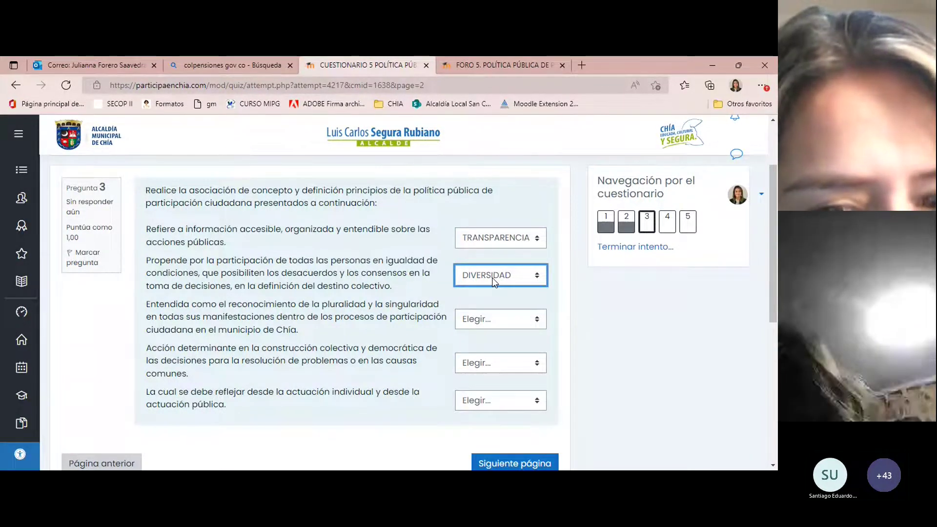
pyautogui.press('Down')
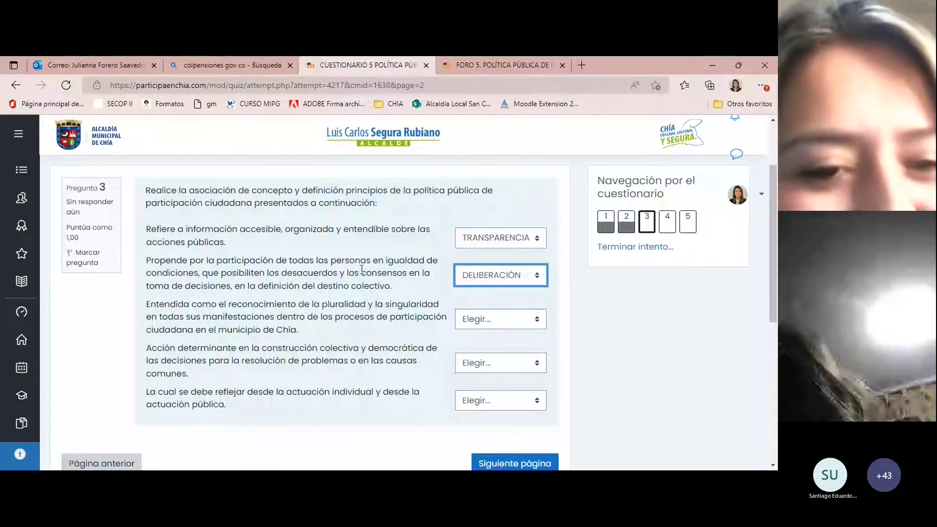
pyautogui.click(364, 319)
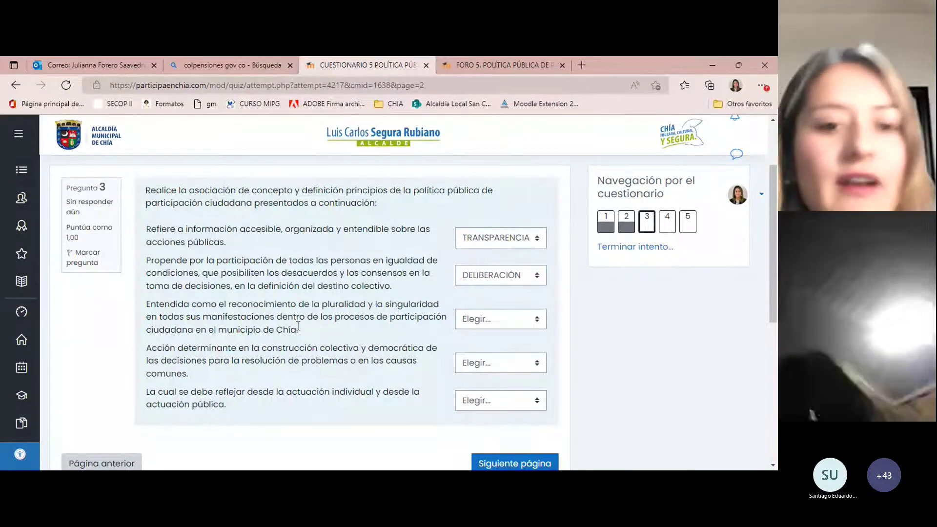
# In question 3, match the third definition, about recognizing plurality and singularity in participation processes, with DIVERSIDAD.
pyautogui.tripleClick(282, 306)
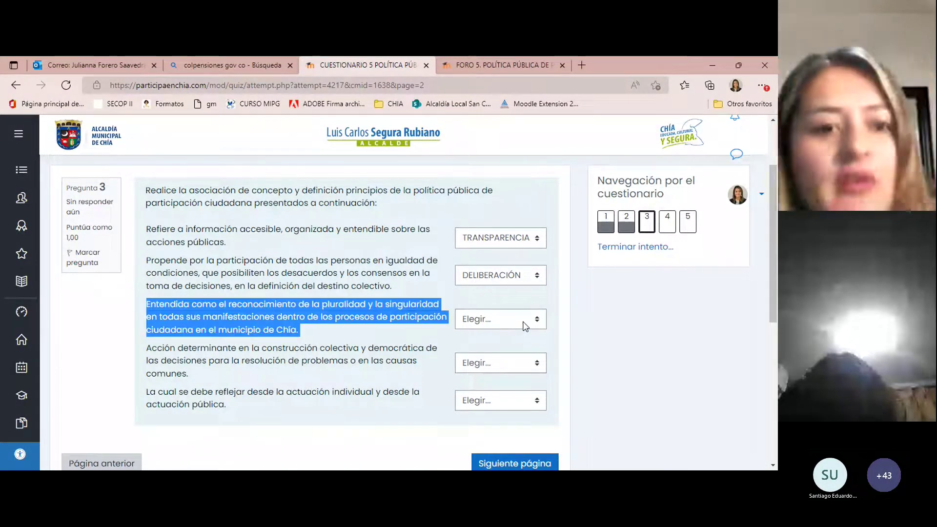
pyautogui.click(527, 326)
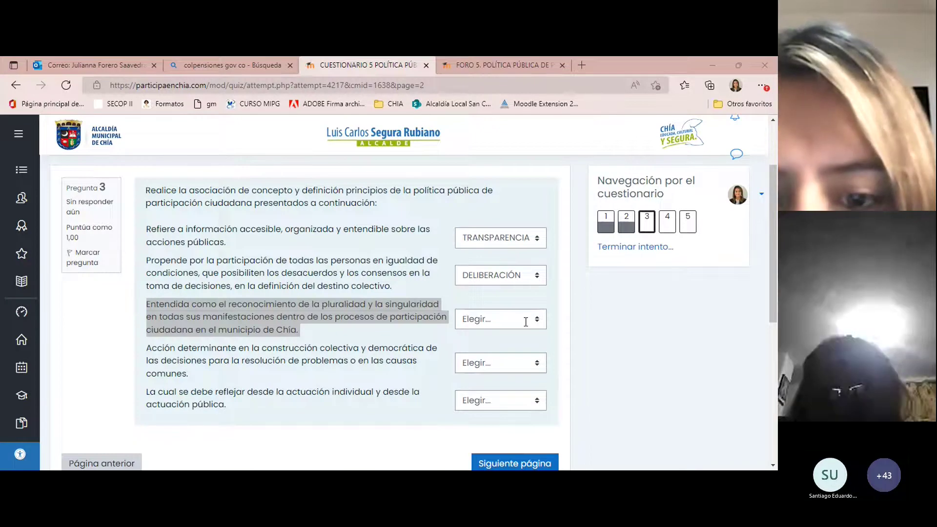
pyautogui.hotkey('alt', 'Tab')
pyautogui.press('Down')
pyautogui.hotkey('alt', 'Tab')
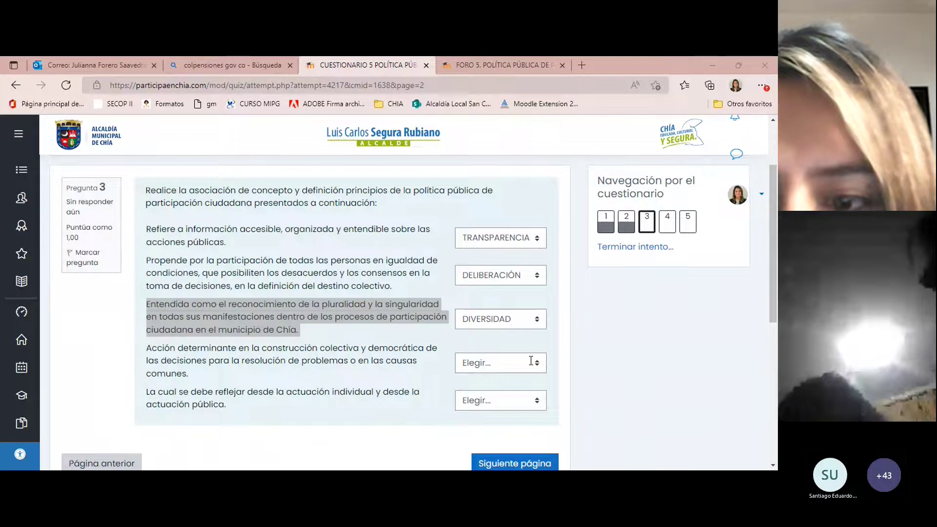
# Match the fourth definition, about decisive action in the collective and democratic construction of decisions, with INCIDENCIA.
pyautogui.click(332, 357)
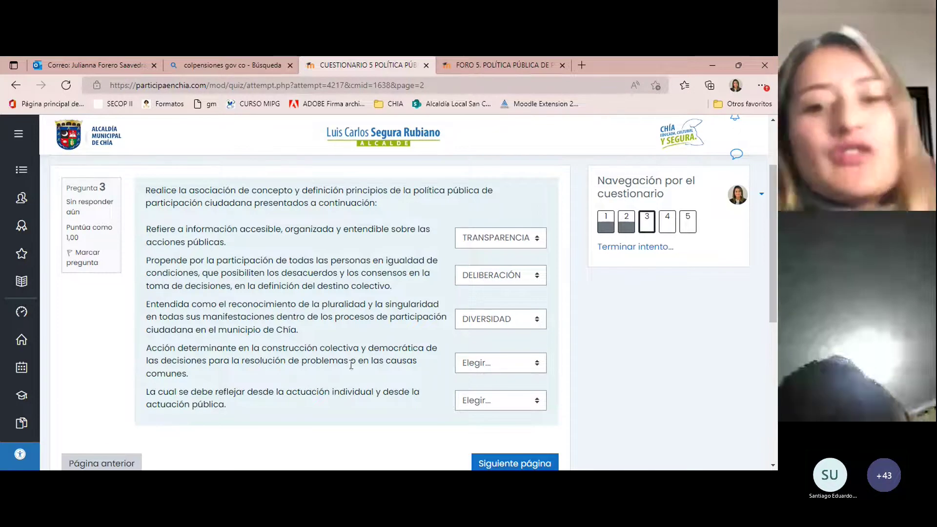
pyautogui.click(478, 362)
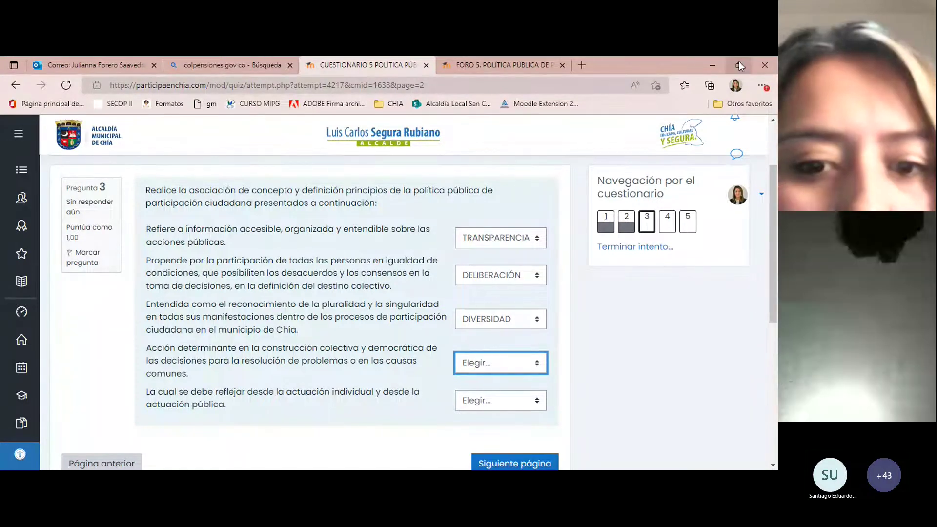
pyautogui.click(738, 64)
pyautogui.scroll(-3, 429, 333)
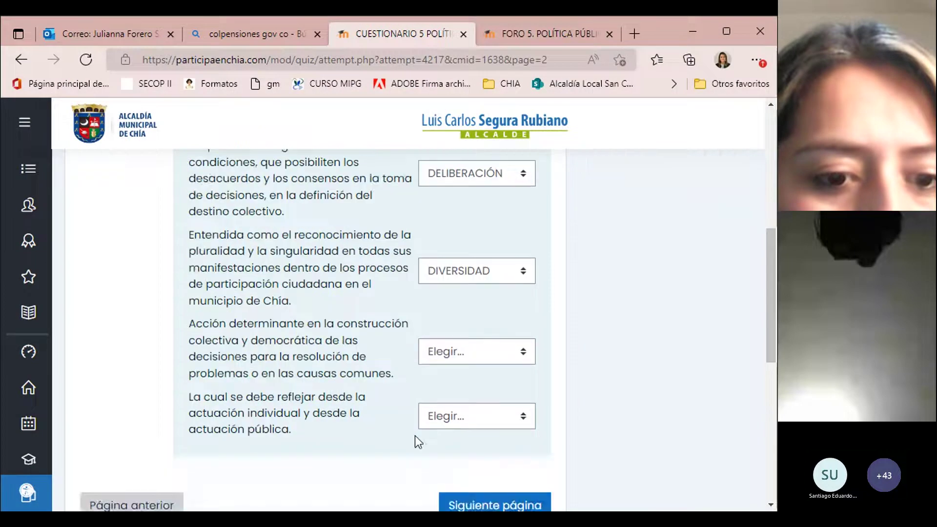
pyautogui.click(509, 352)
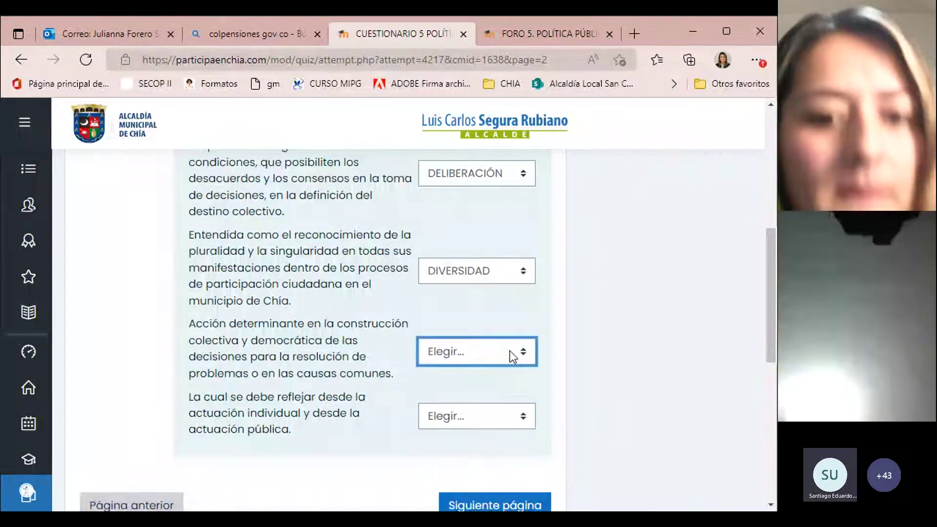
pyautogui.click(504, 392)
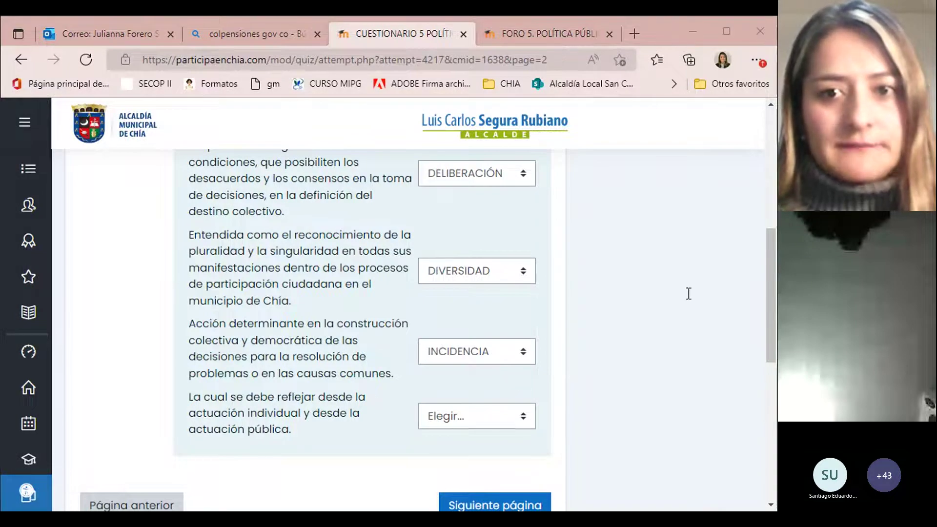
# Match the last definition, about being reflected in individual and public conduct, with INTEGRIDAD.
pyautogui.click(584, 326)
pyautogui.scroll(2, 581, 327)
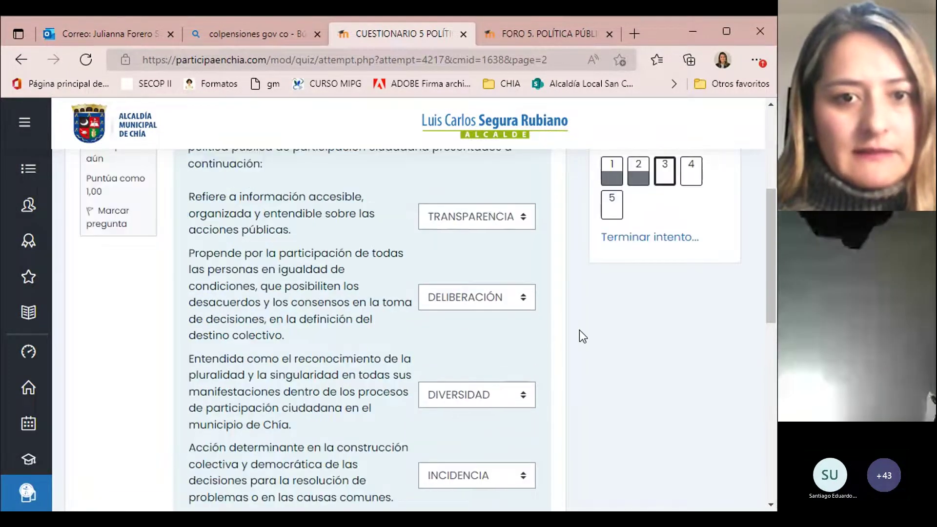
pyautogui.scroll(-1, 561, 337)
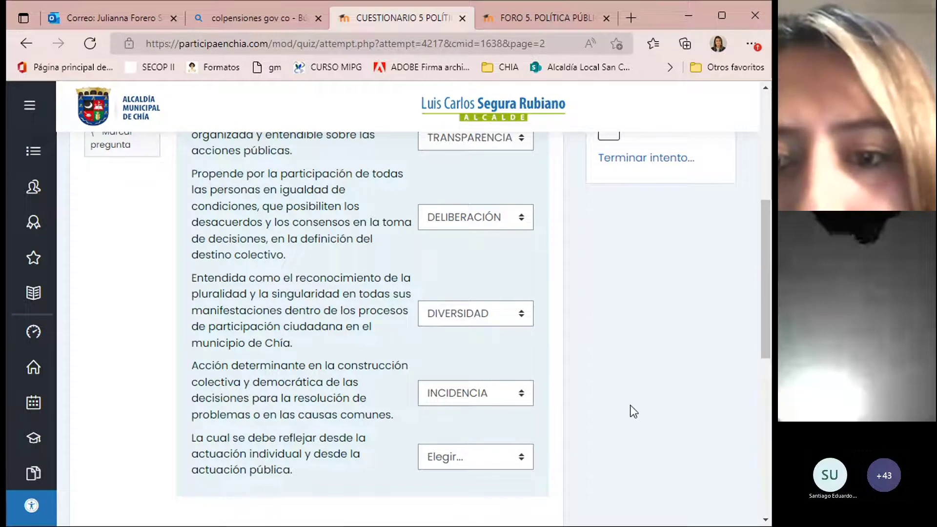
pyautogui.click(455, 451)
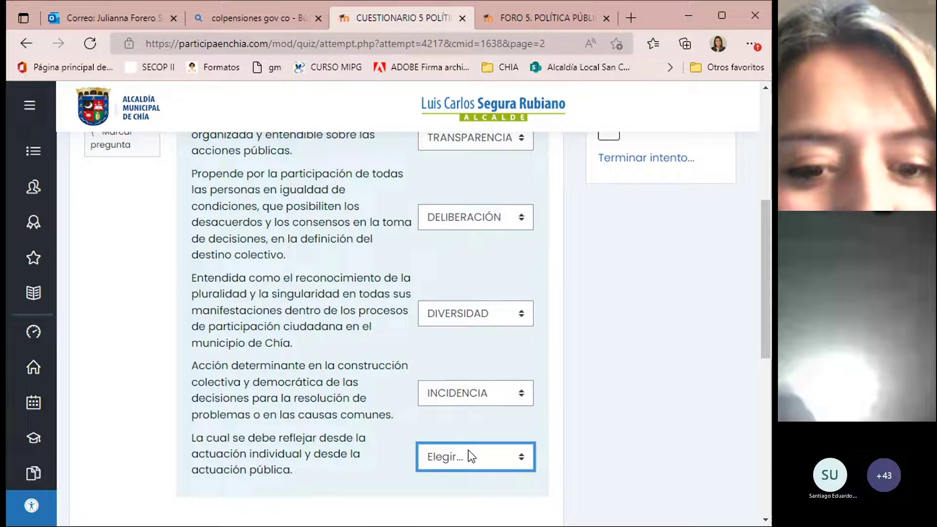
pyautogui.press('Down')
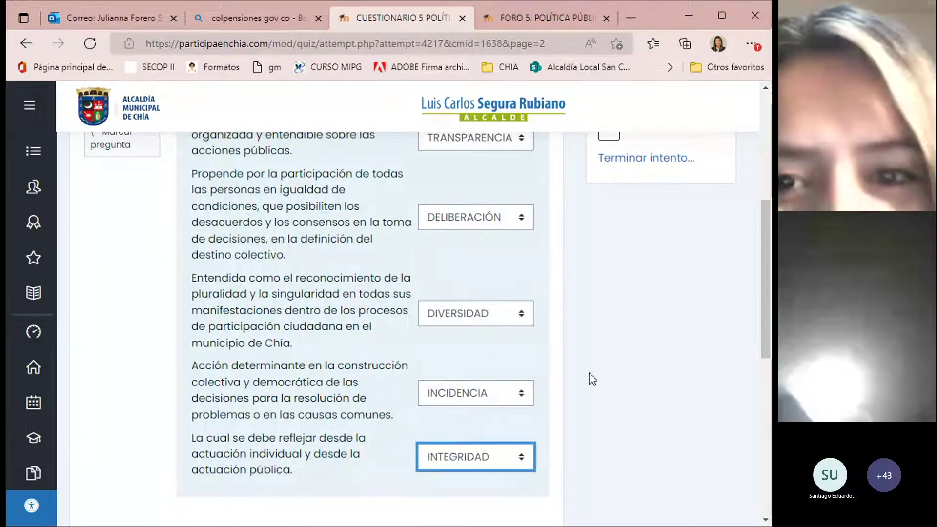
# Review the five matches of question 3 and continue to question 4.
pyautogui.scroll(1, 580, 376)
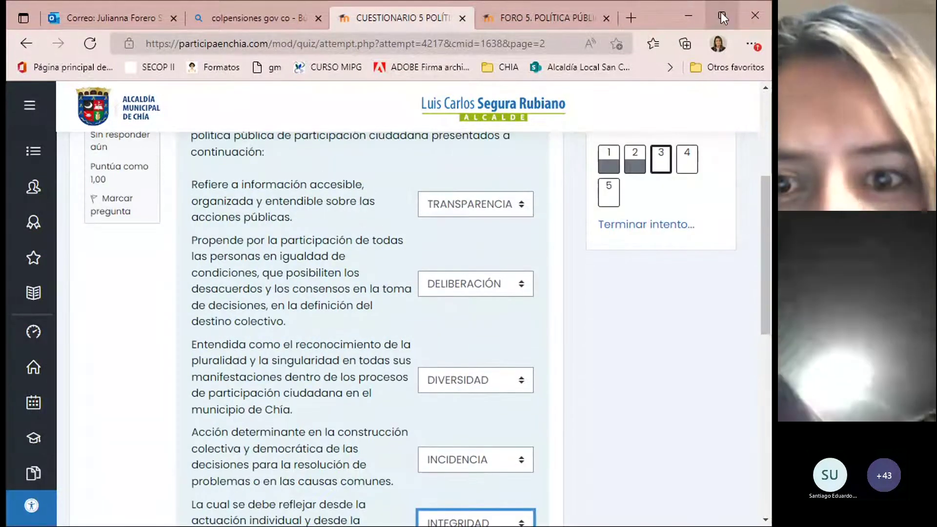
pyautogui.click(721, 14)
pyautogui.scroll(-1, 630, 335)
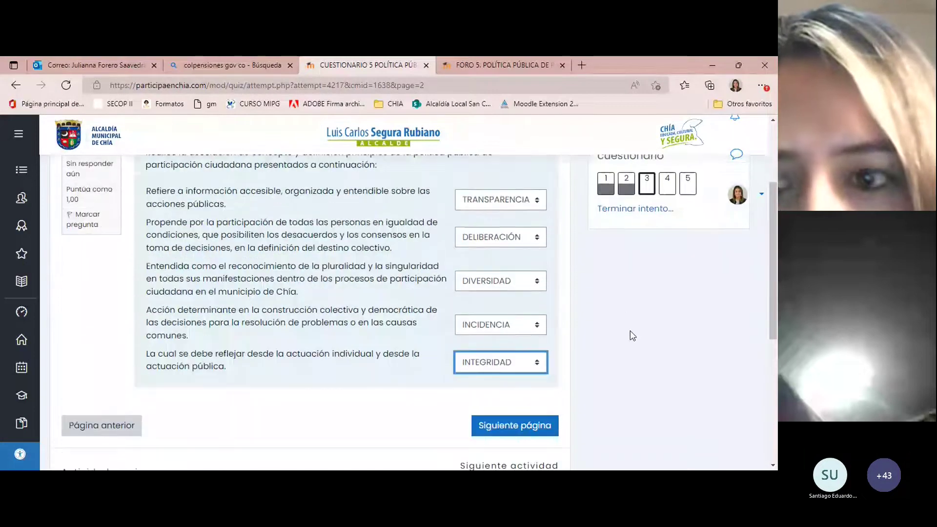
pyautogui.click(528, 425)
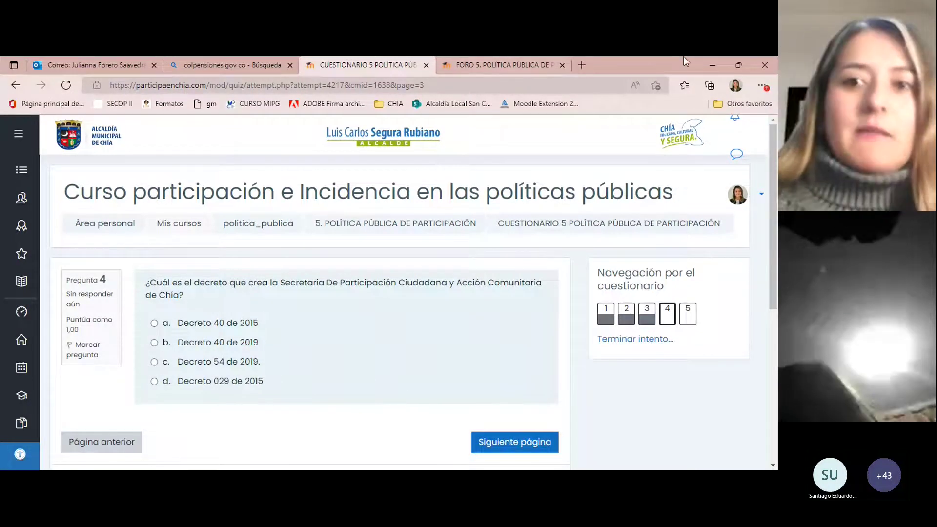
# Answer question 4, on the decree creating the Secretaria De Participación Ciudadana, with Decreto 40 de 2019 and continue to question 5.
pyautogui.click(739, 62)
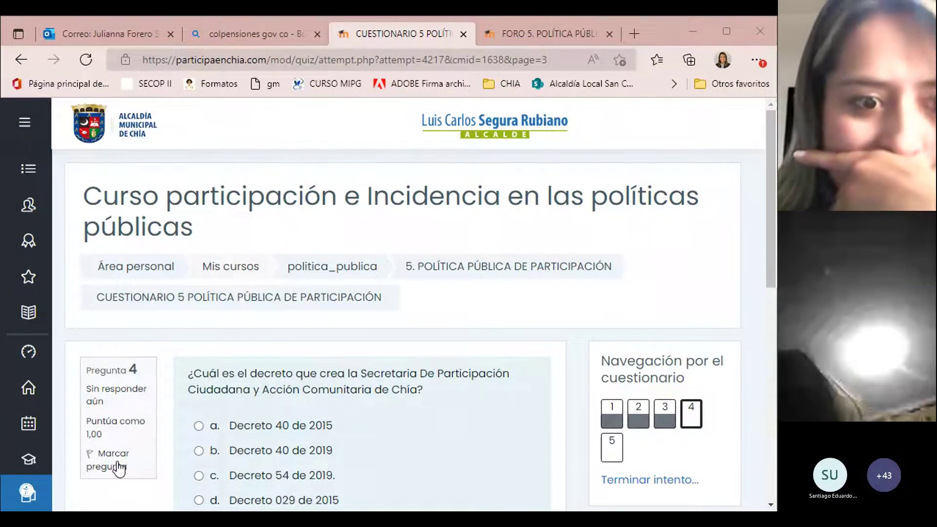
pyautogui.scroll(-2, 324, 423)
pyautogui.click(199, 327)
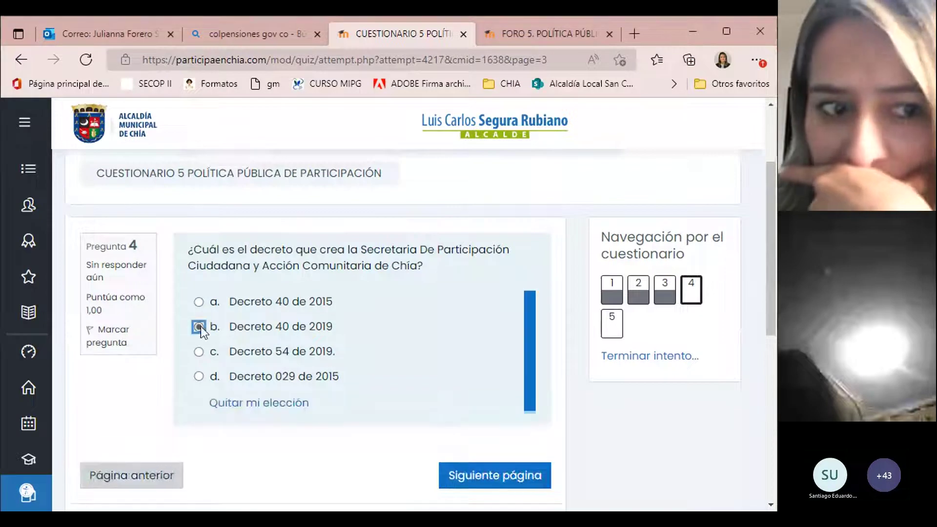
pyautogui.click(467, 469)
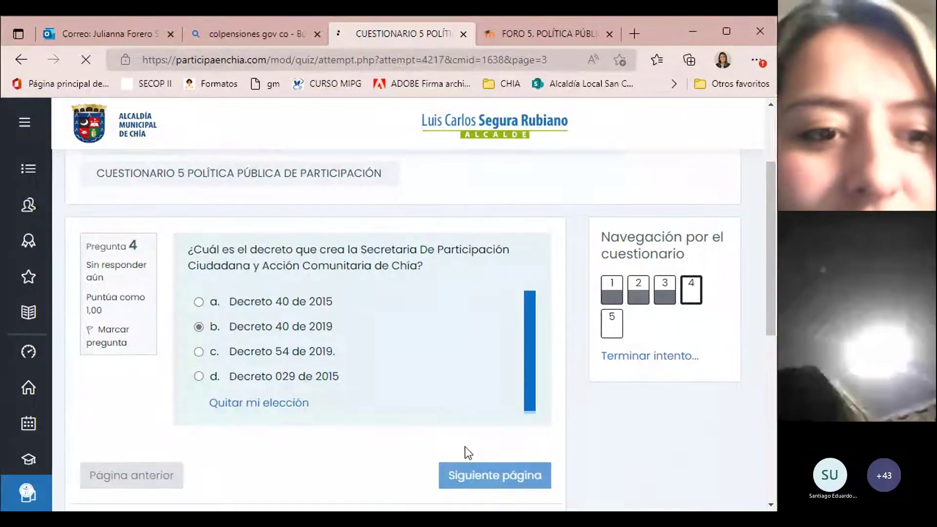
# Read through question 5 and its three answer options on the axes of the citizen participation public policy.
pyautogui.scroll(-4, 715, 249)
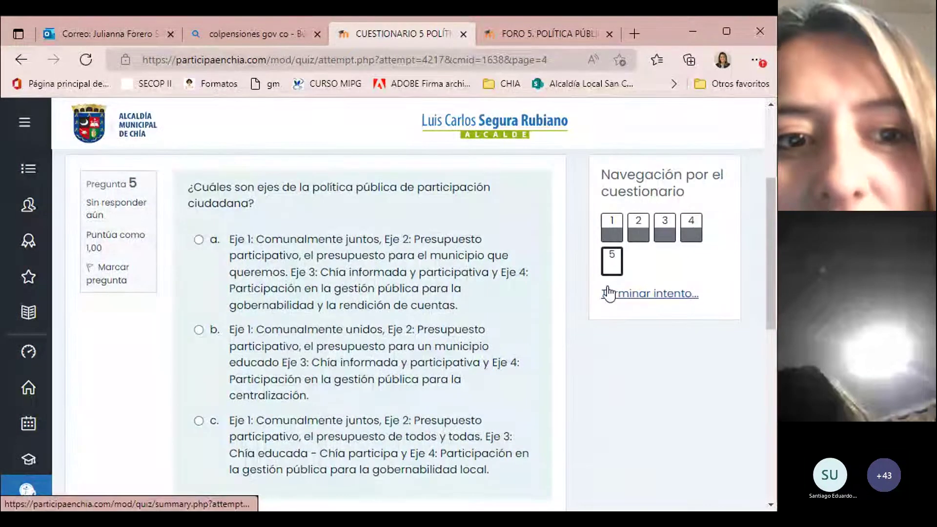
pyautogui.scroll(1, 700, 310)
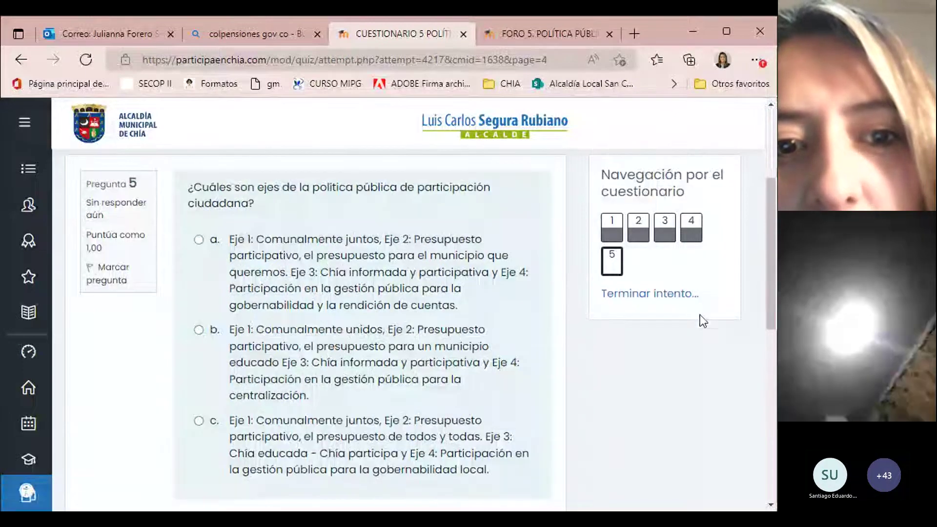
pyautogui.scroll(-1, 701, 317)
pyautogui.scroll(1, 684, 308)
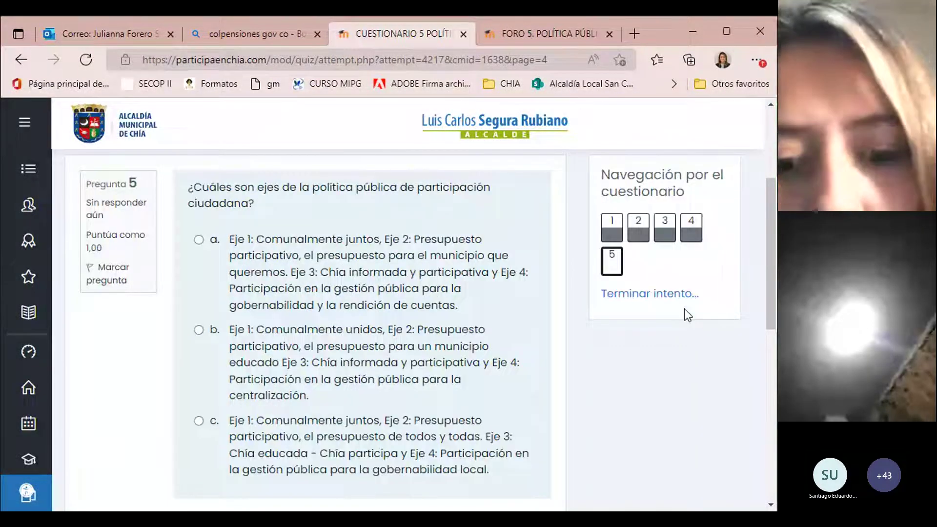
pyautogui.scroll(-1, 684, 309)
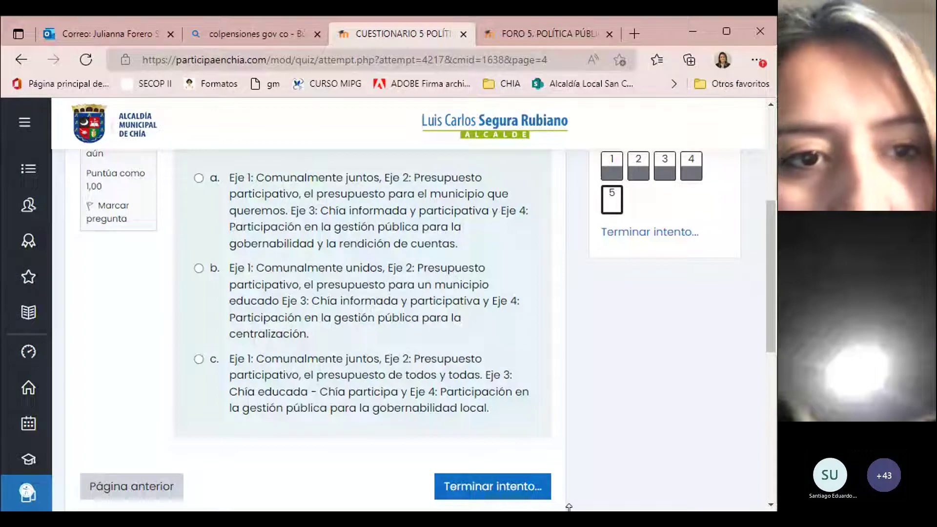
pyautogui.scroll(1, 664, 258)
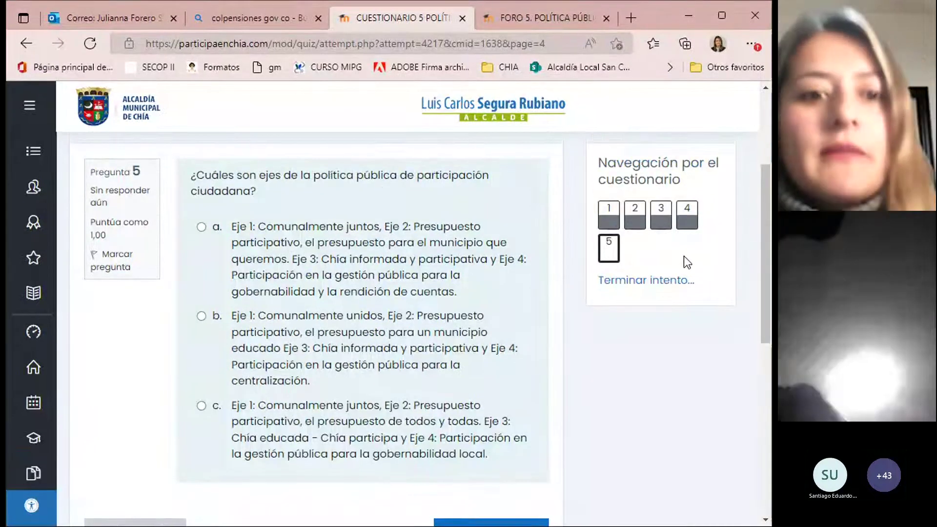